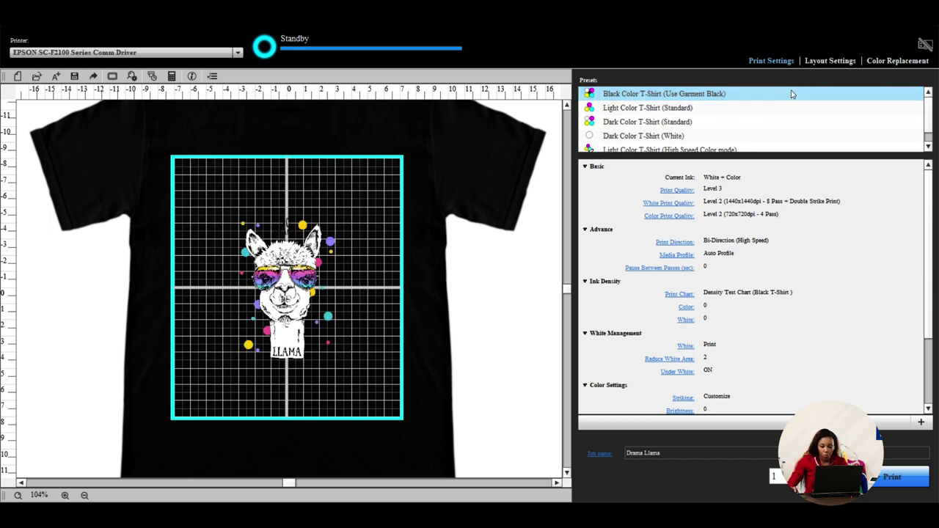
Fit the llama design to the platen in Layout Settings, making it 10.77 x 16 inches at 183%.
click(820, 65)
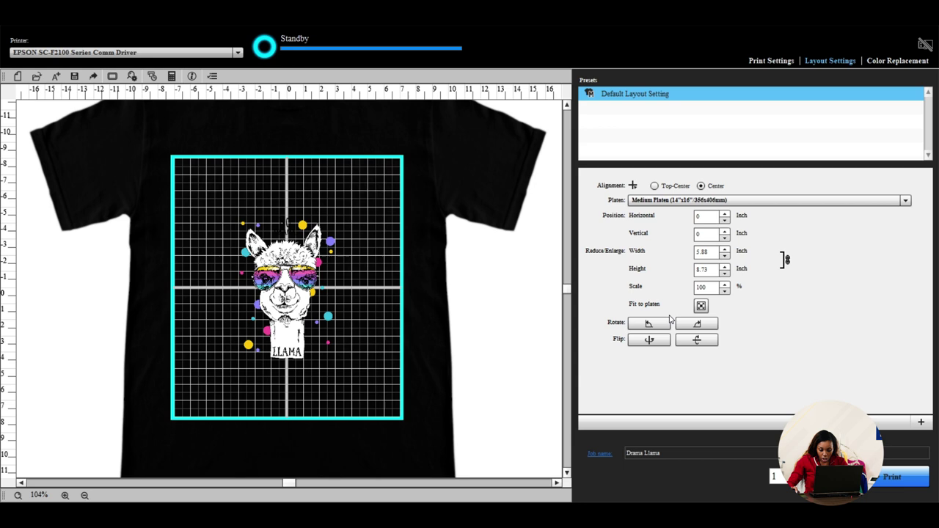
click(701, 306)
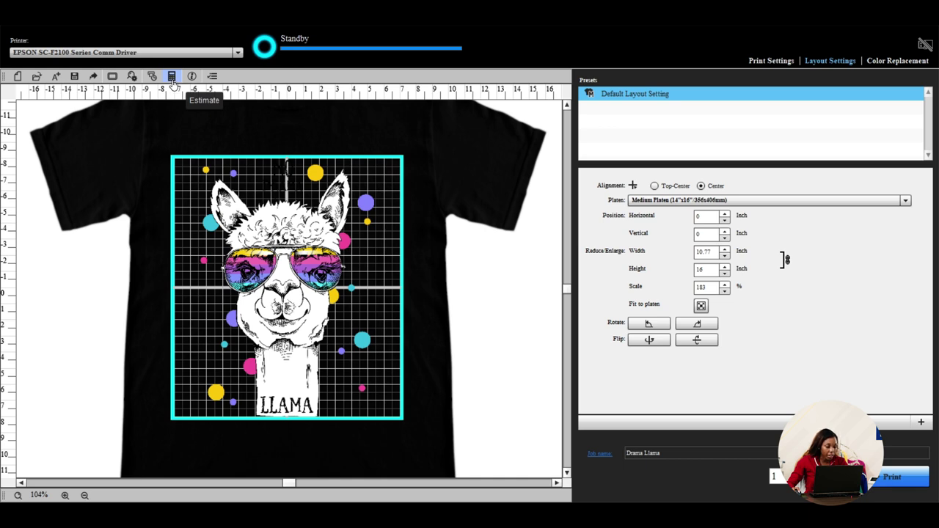
Open the Estimate tool and save a new USD local-setting preset with currency 1 and coefficient 1.
click(173, 83)
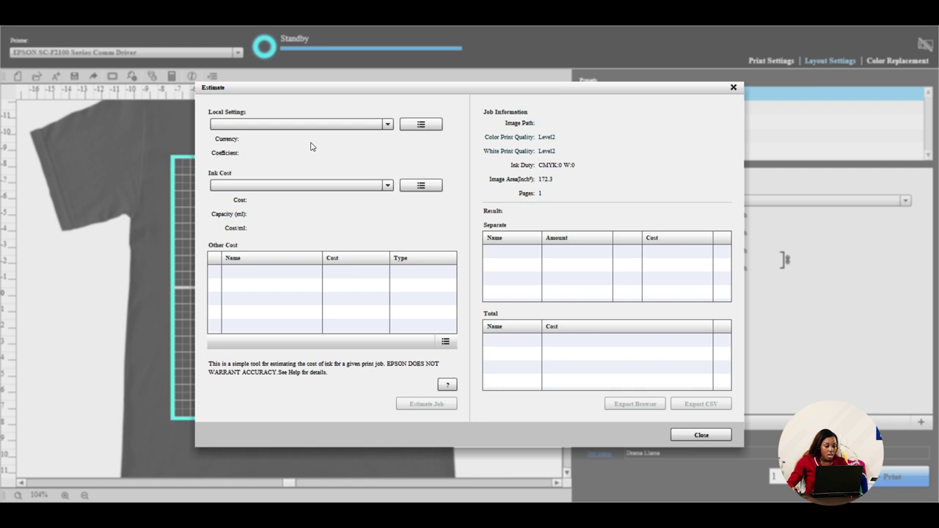
click(420, 125)
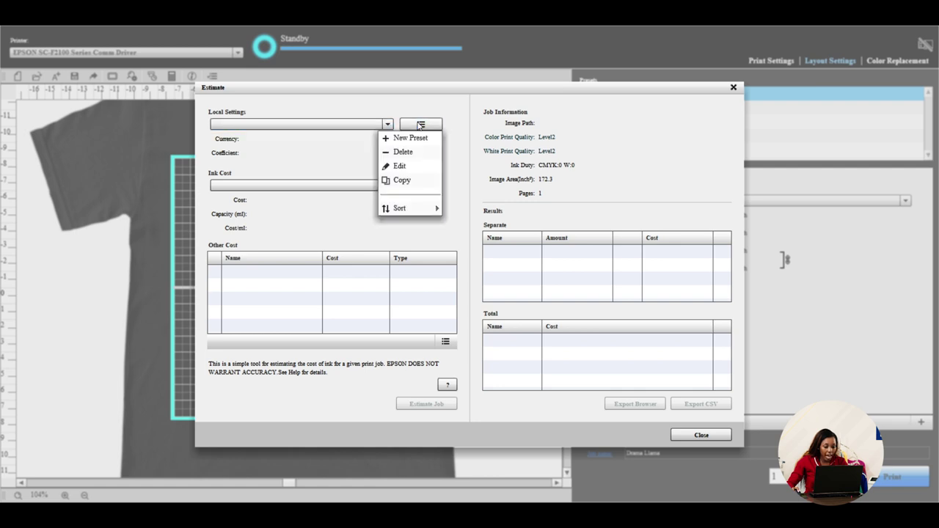
click(410, 139)
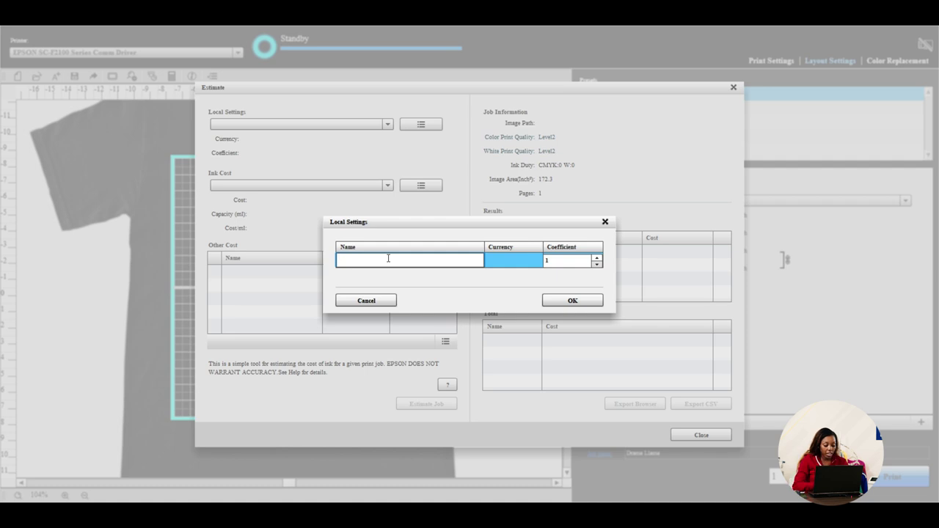
text(USD)
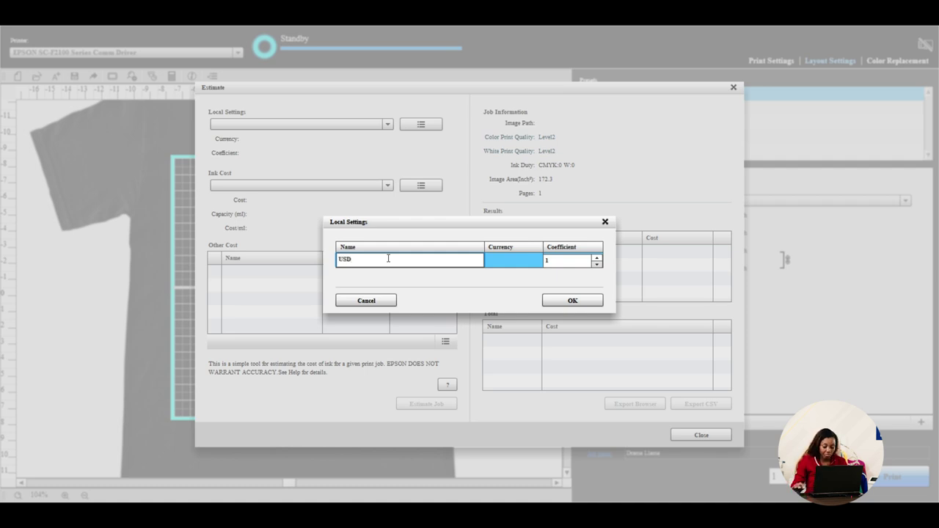
click(517, 265)
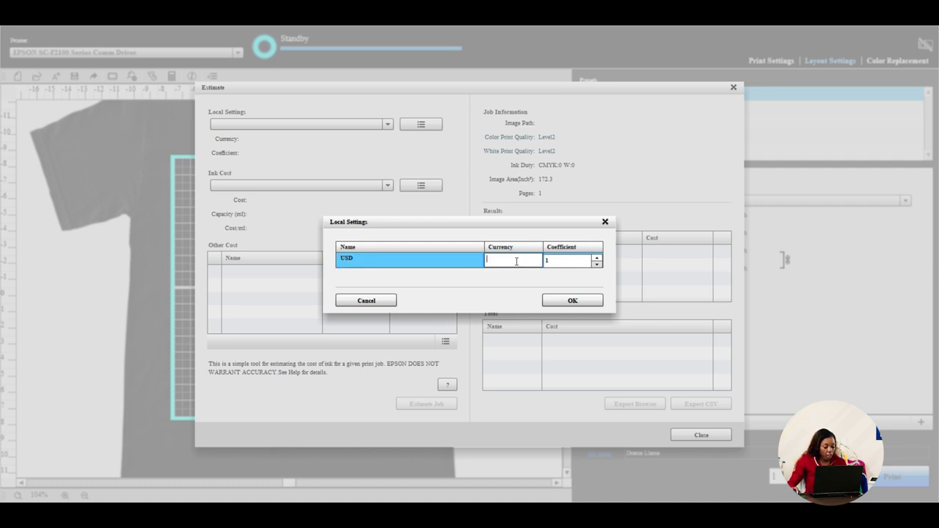
click(574, 261)
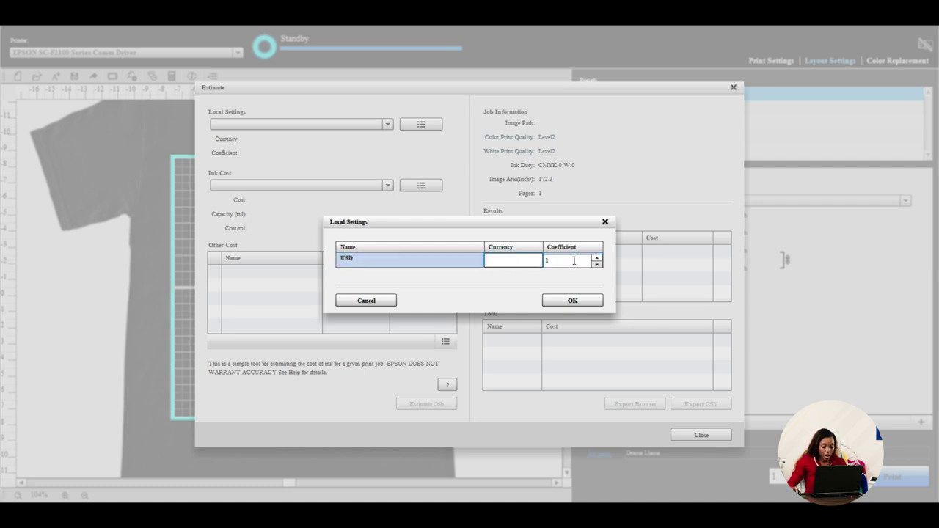
click(573, 302)
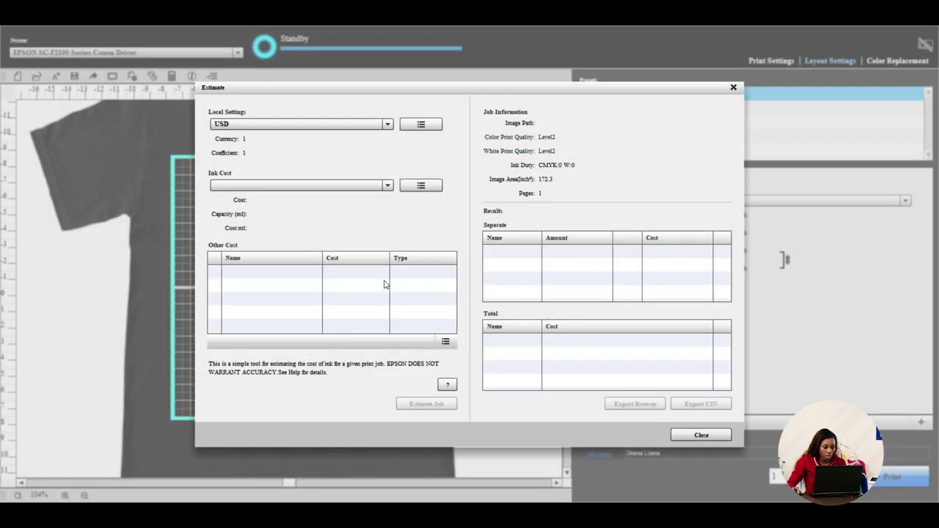
Create the Job EST ink-cost preset at cost 230 for 600 ml capacity.
click(420, 187)
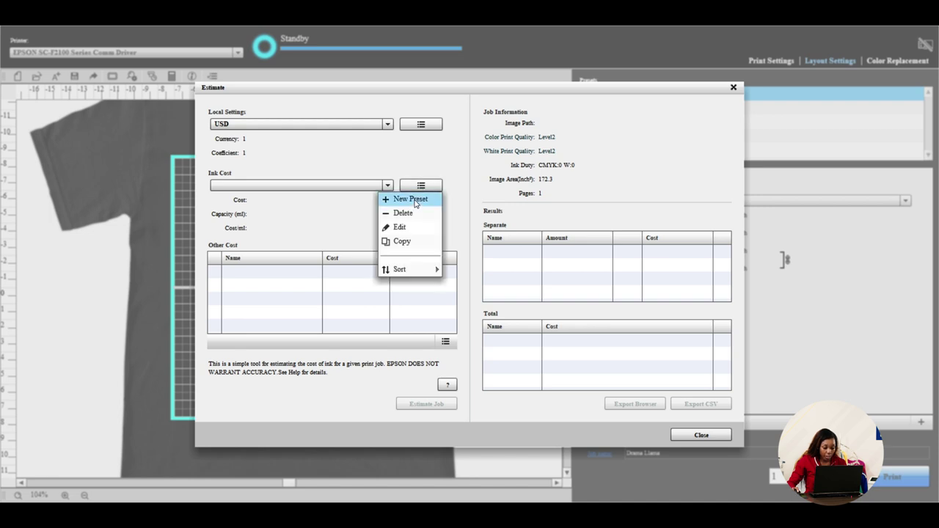
click(410, 200)
text(Job EST)
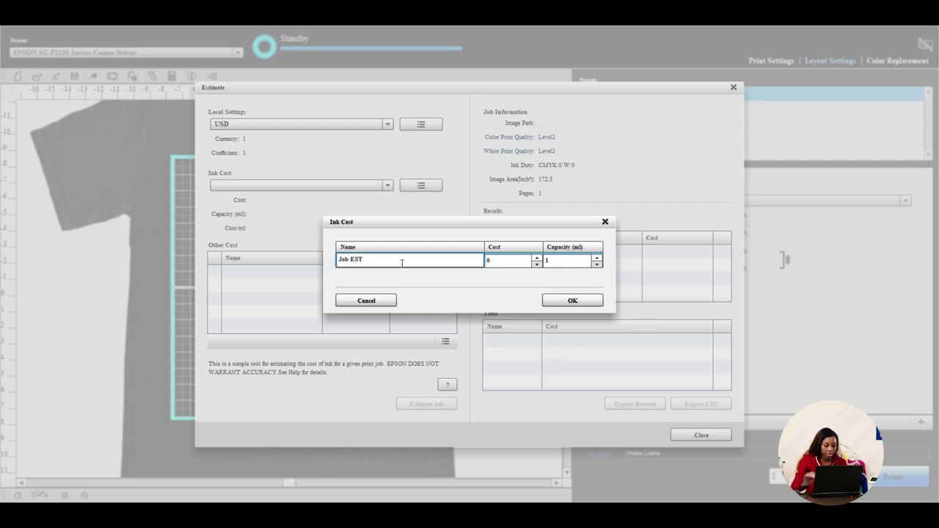
click(509, 261)
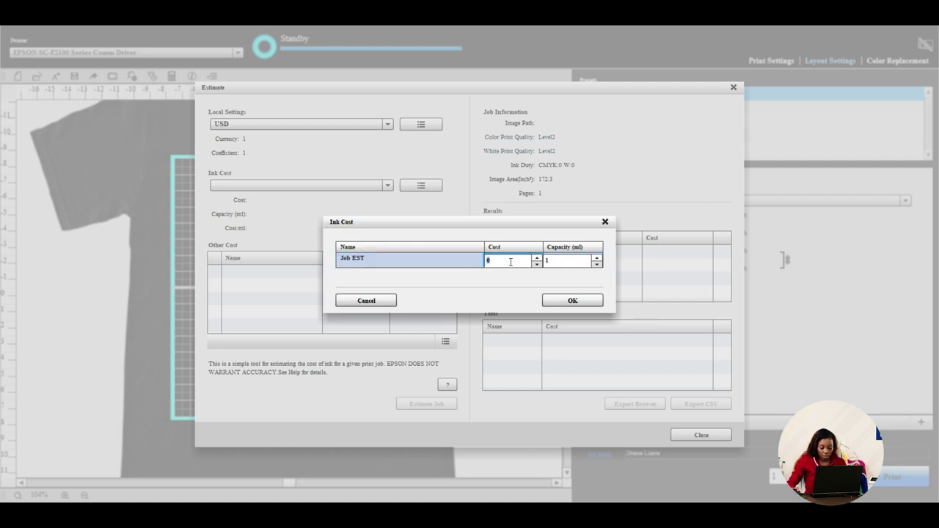
text(23)
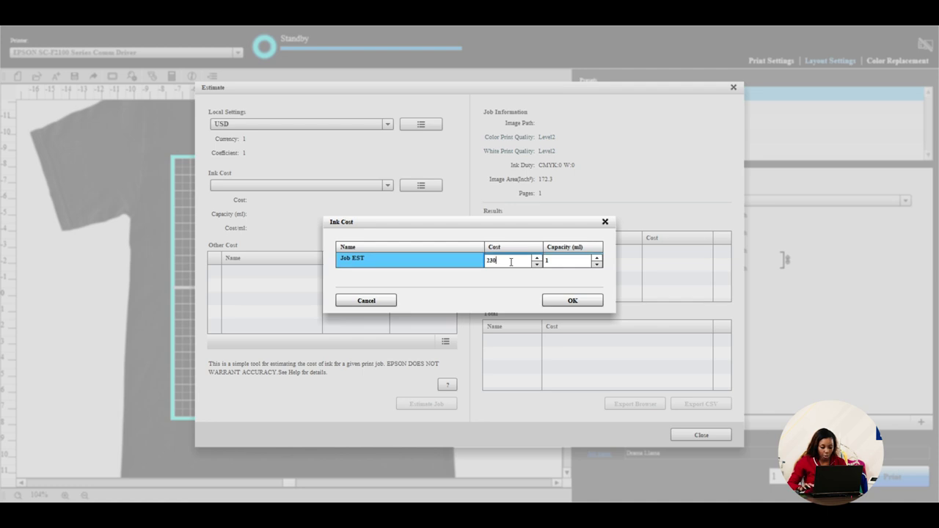
key(Tab)
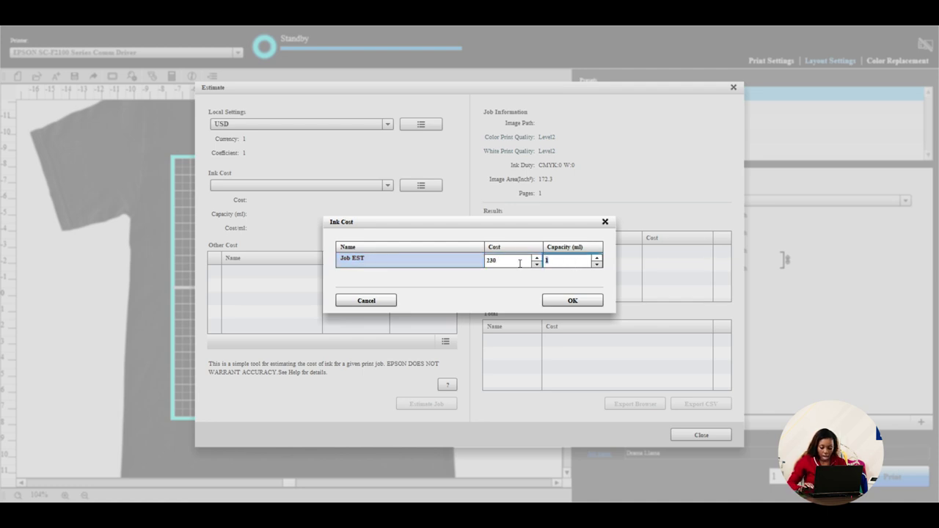
text(600)
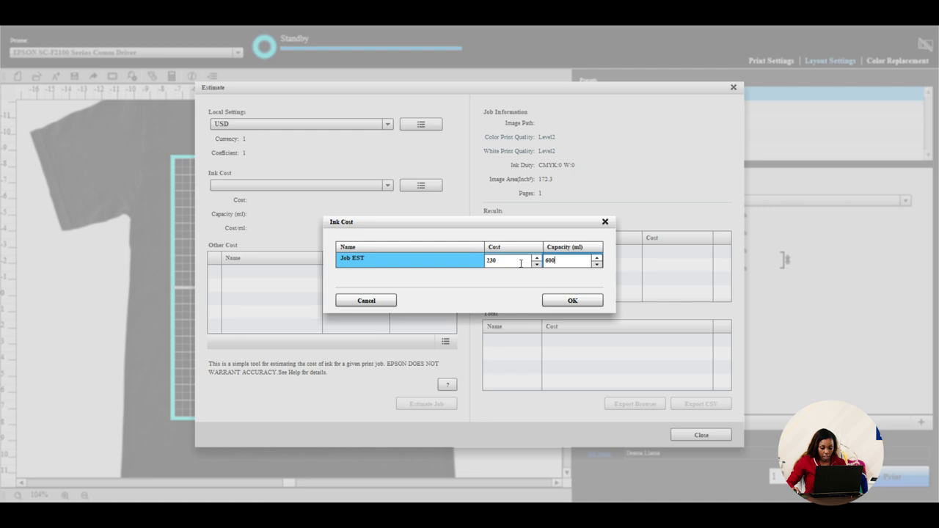
click(578, 303)
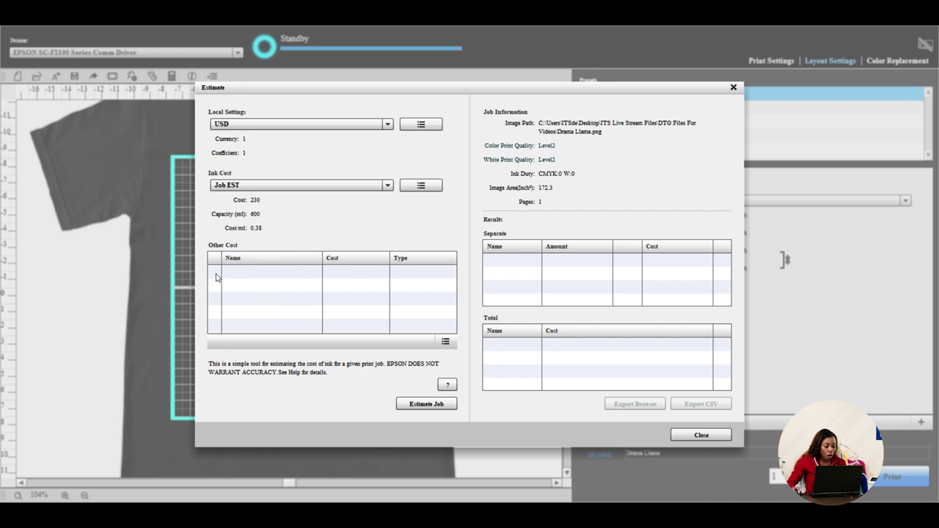
Add a Bella other-cost entry with cost 2.50.
click(445, 342)
click(416, 354)
text(Bella)
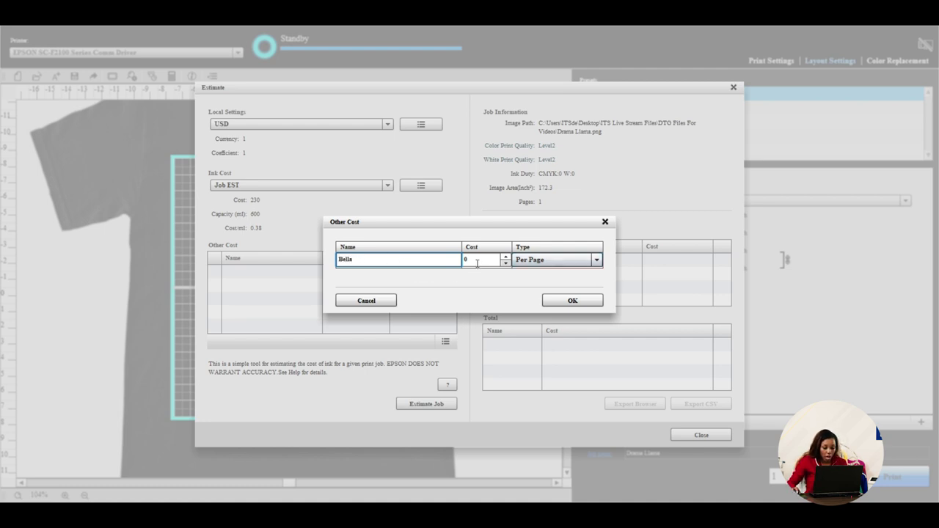
text(2)
text(s)
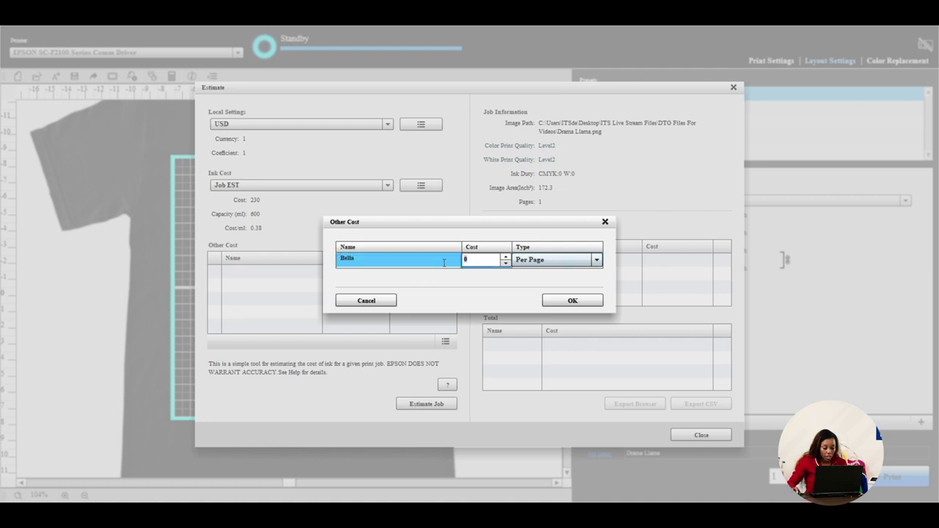
click(440, 267)
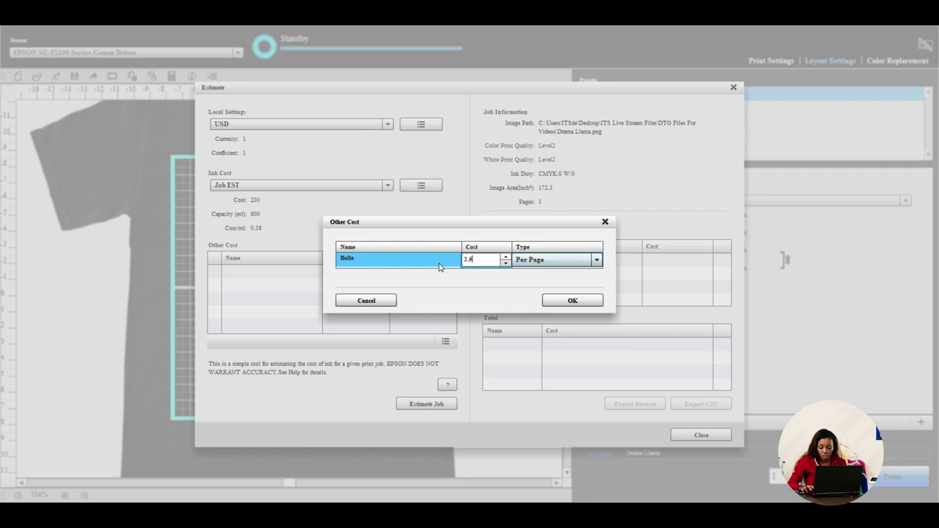
click(568, 298)
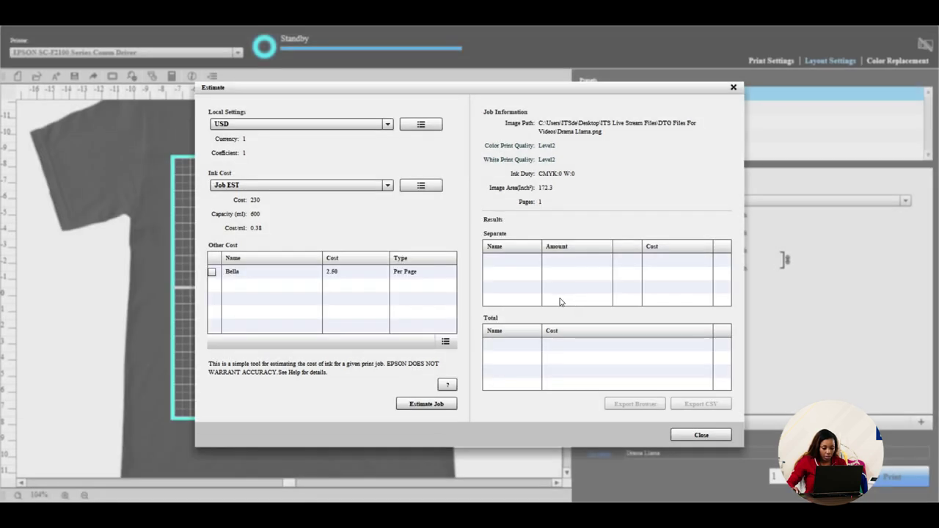
Add a Pretreat other cost at 0.11 per page and tick the Bella row.
click(445, 348)
click(413, 356)
text(Pretreat)
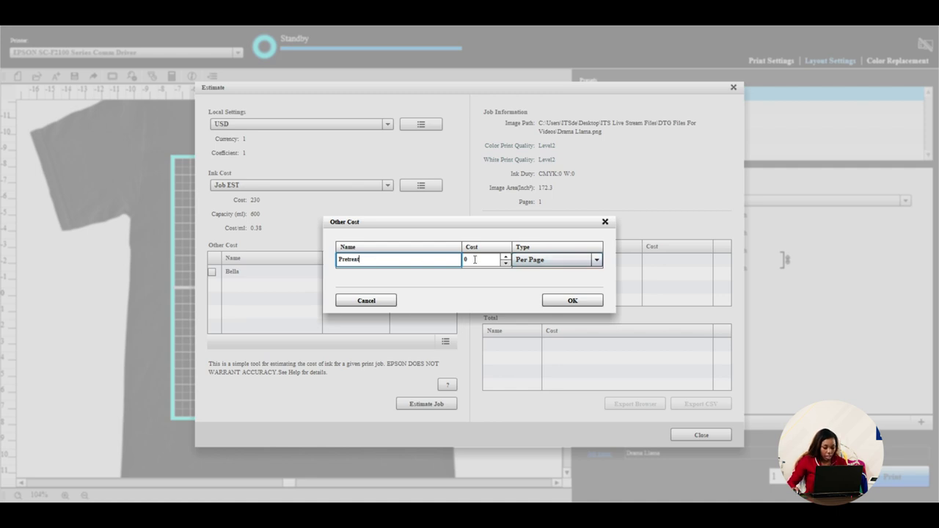
key(Tab)
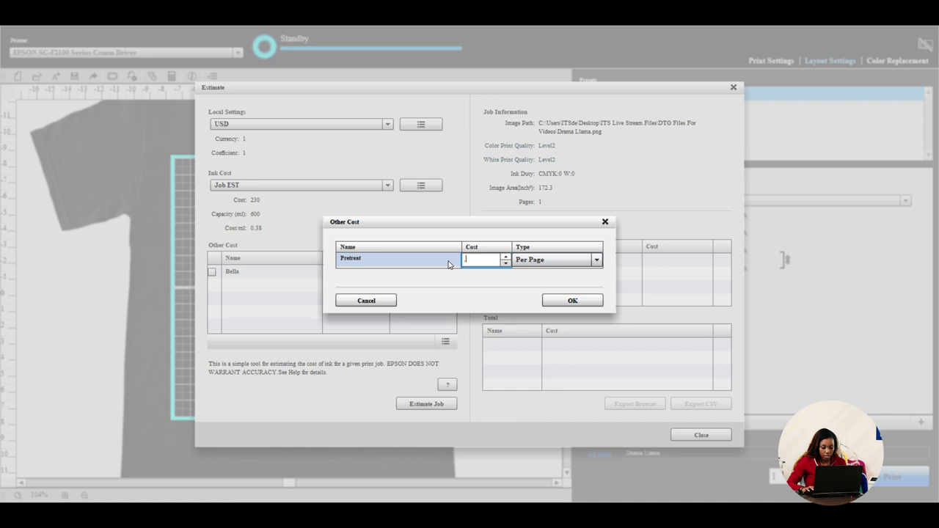
text(0.11)
click(571, 299)
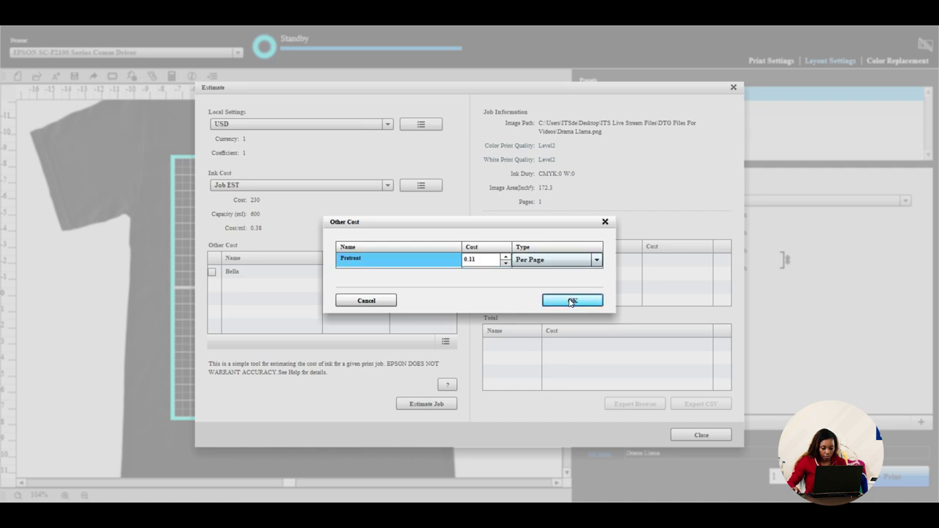
click(212, 286)
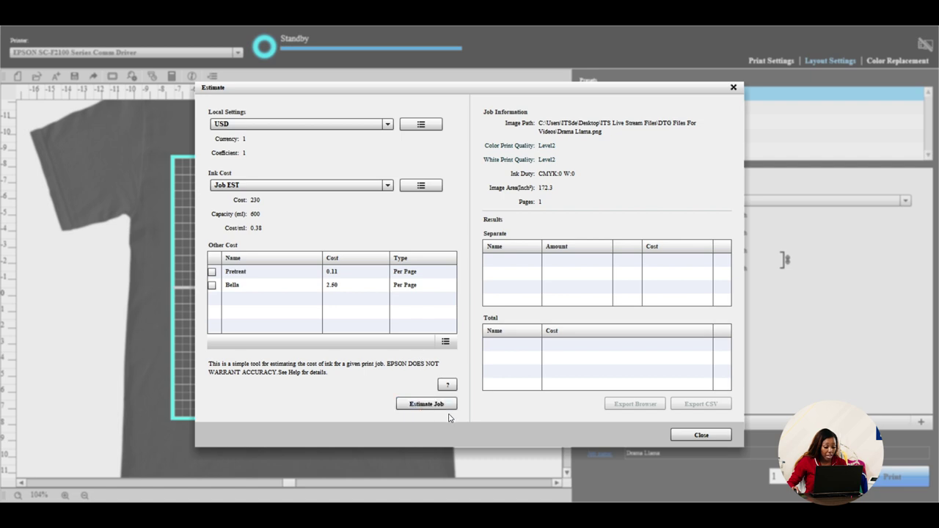
Untick the Bella and Pretreat rows and run Estimate Job: 7.89 ml of ink, total 3.02.
click(212, 285)
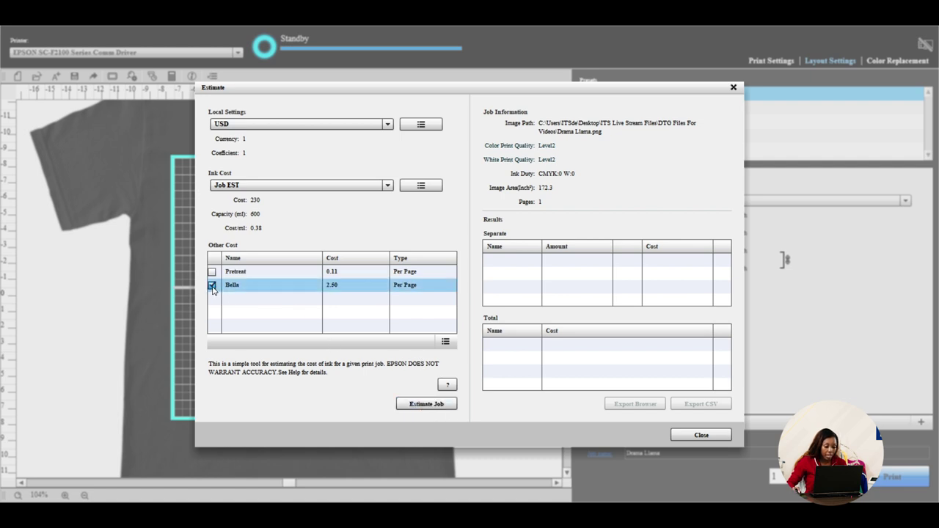
click(212, 272)
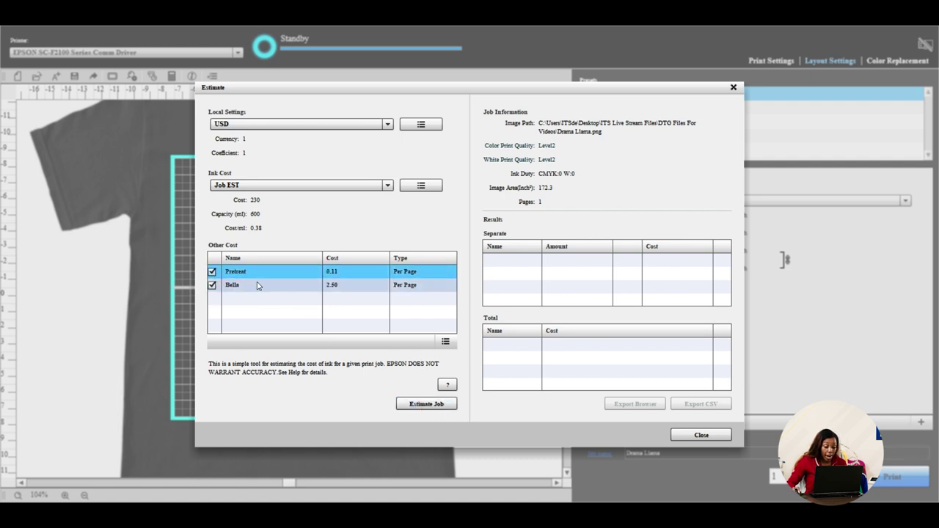
click(212, 285)
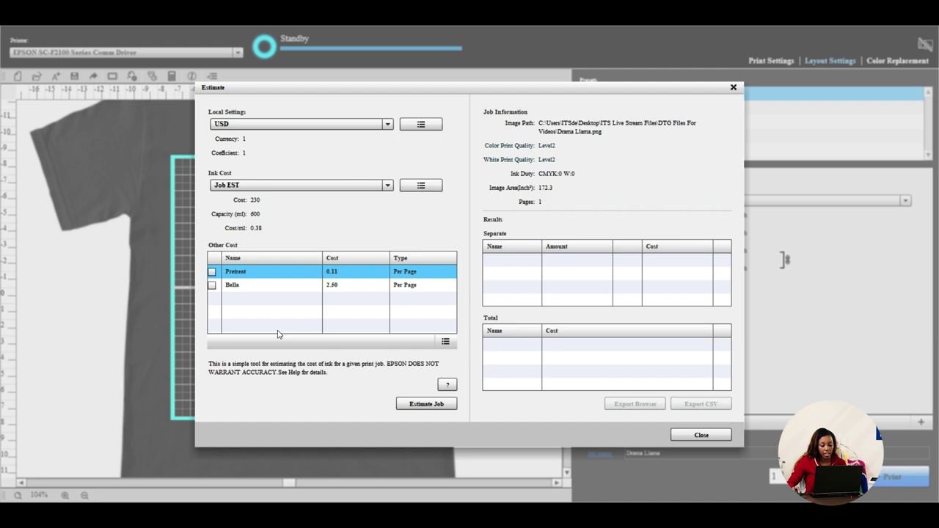
click(421, 405)
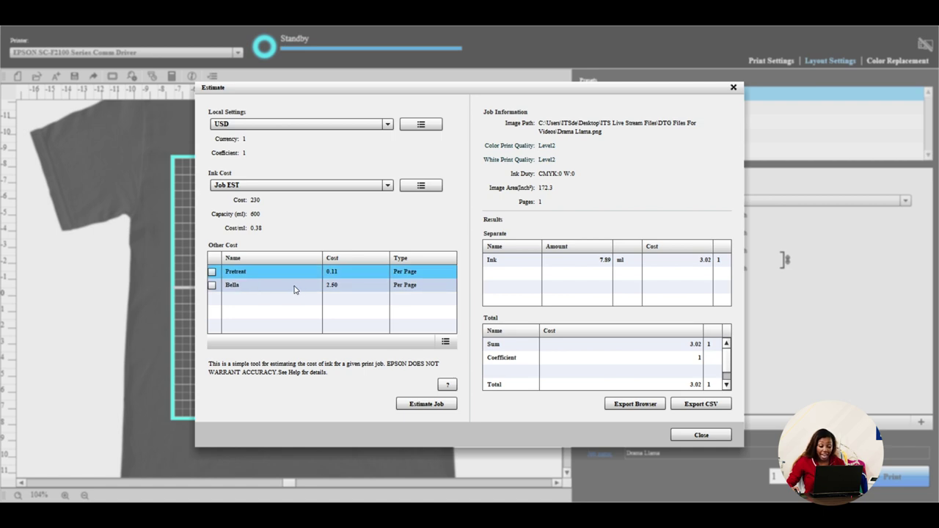
Close the Estimate dialog and keep print quality at Level 3 in Print Settings.
click(701, 435)
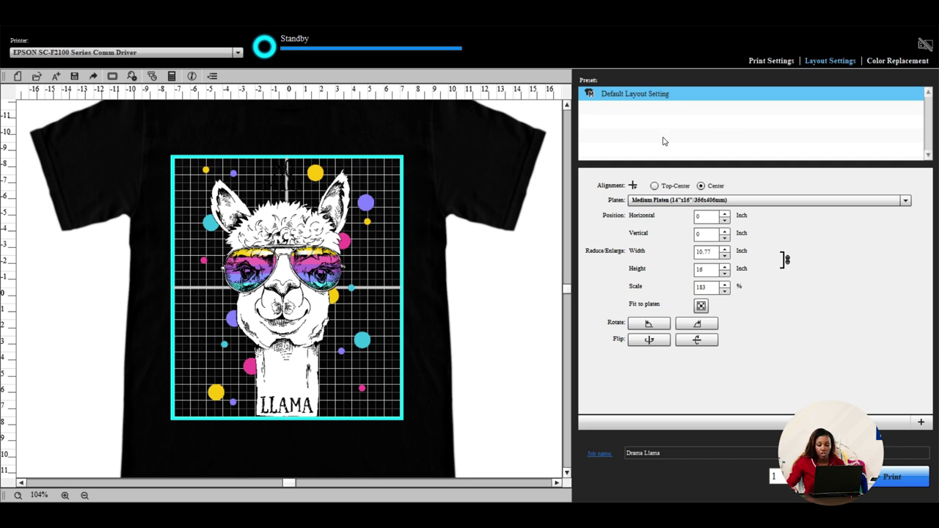
click(772, 62)
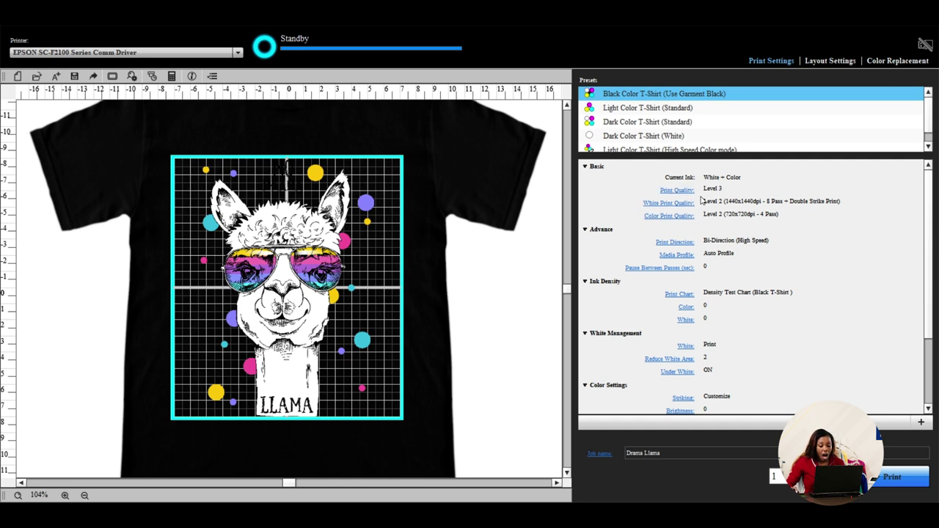
click(690, 192)
click(879, 190)
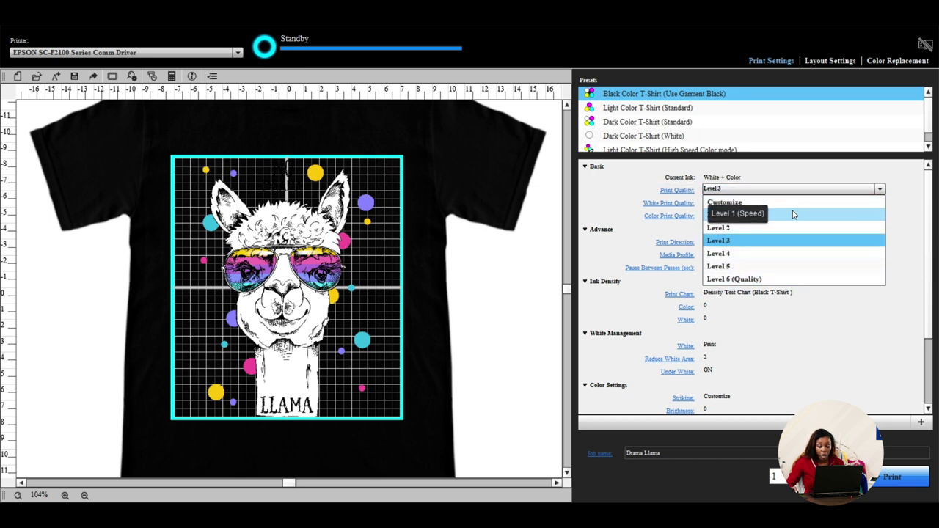
click(915, 257)
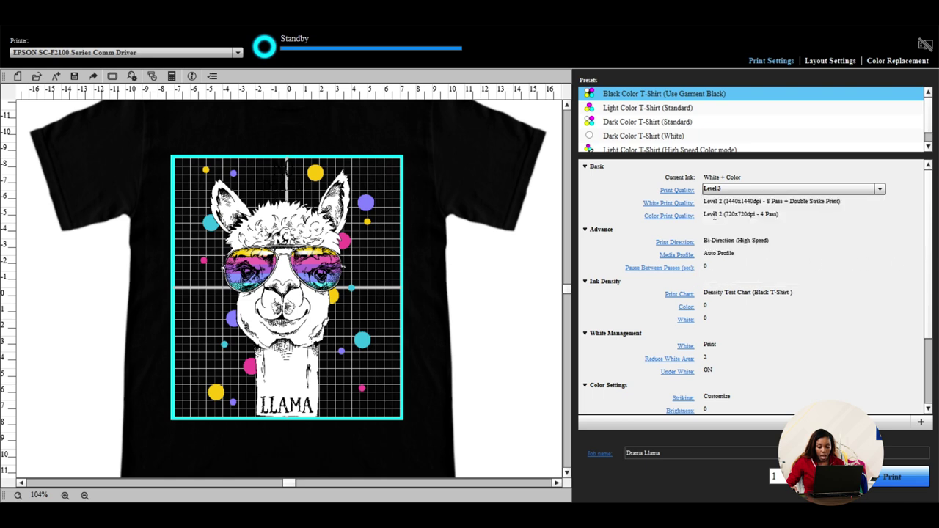
Open the White Print Quality options and look over them.
click(688, 205)
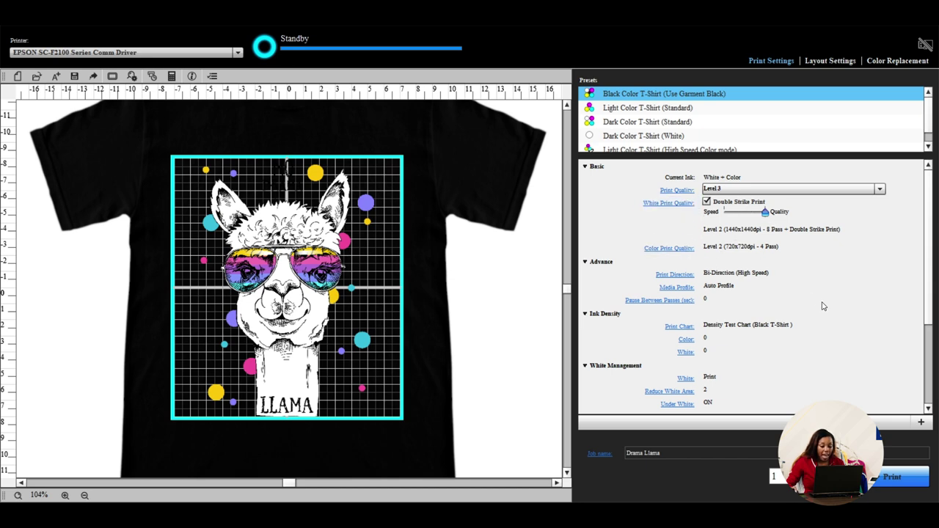
scroll(834, 305, down, 3)
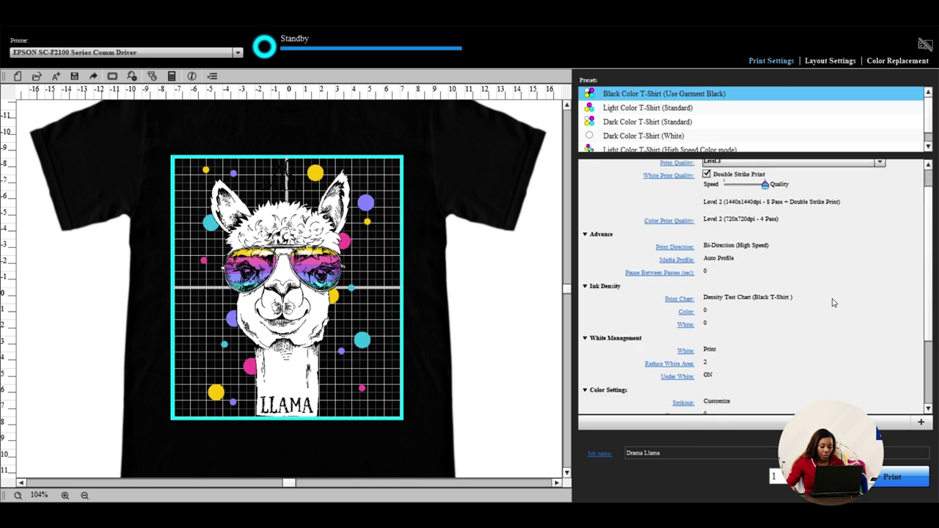
scroll(826, 301, up, 3)
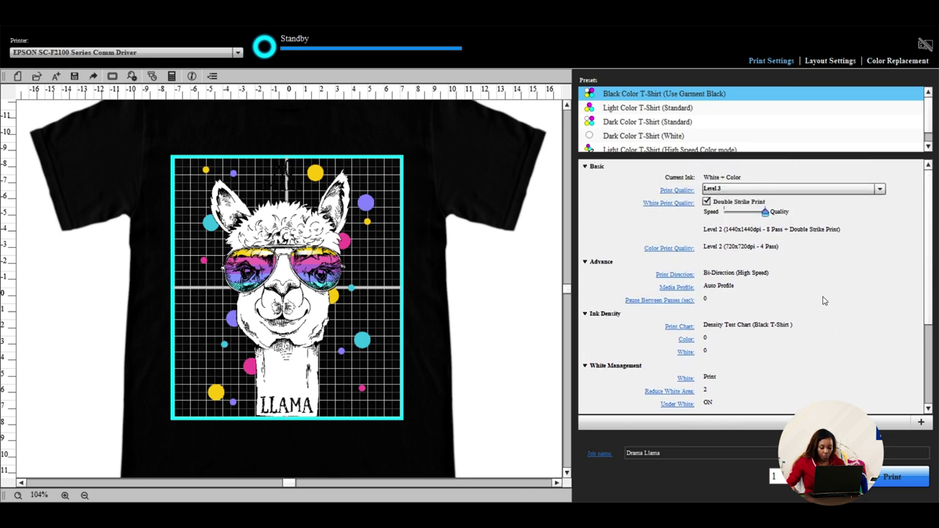